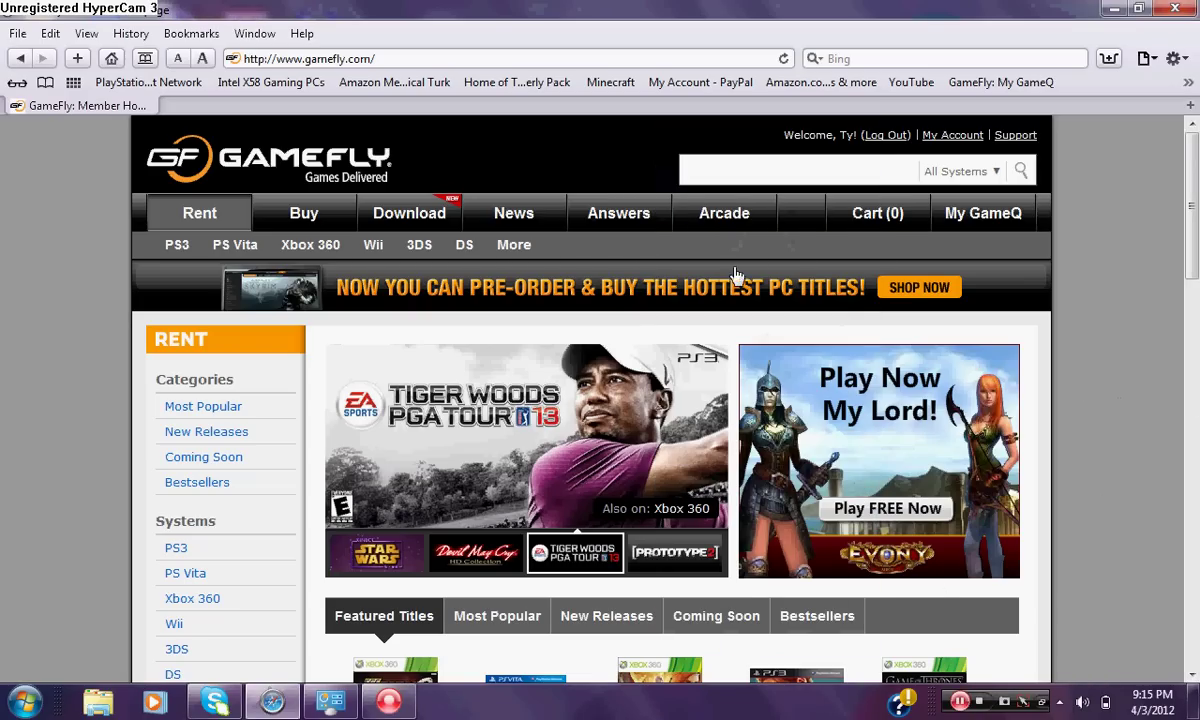
Open the Free Client Download page in the Download section of the GameFly site
mouse_move(400, 222)
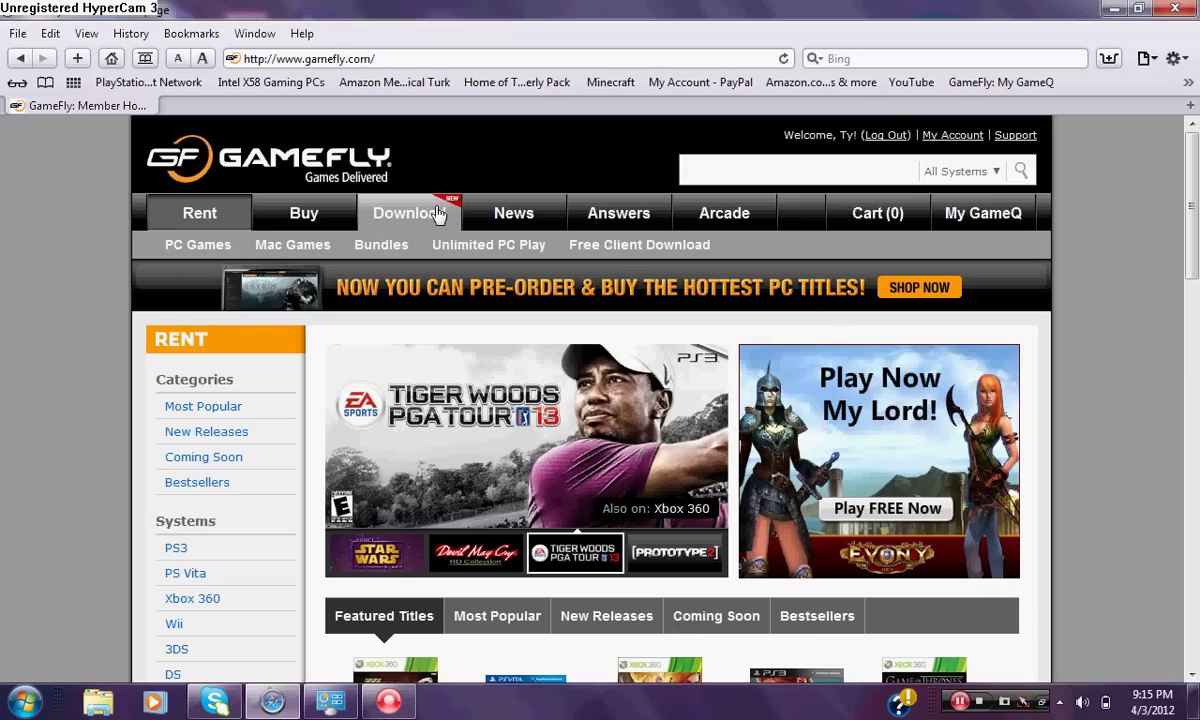
left_click(645, 245)
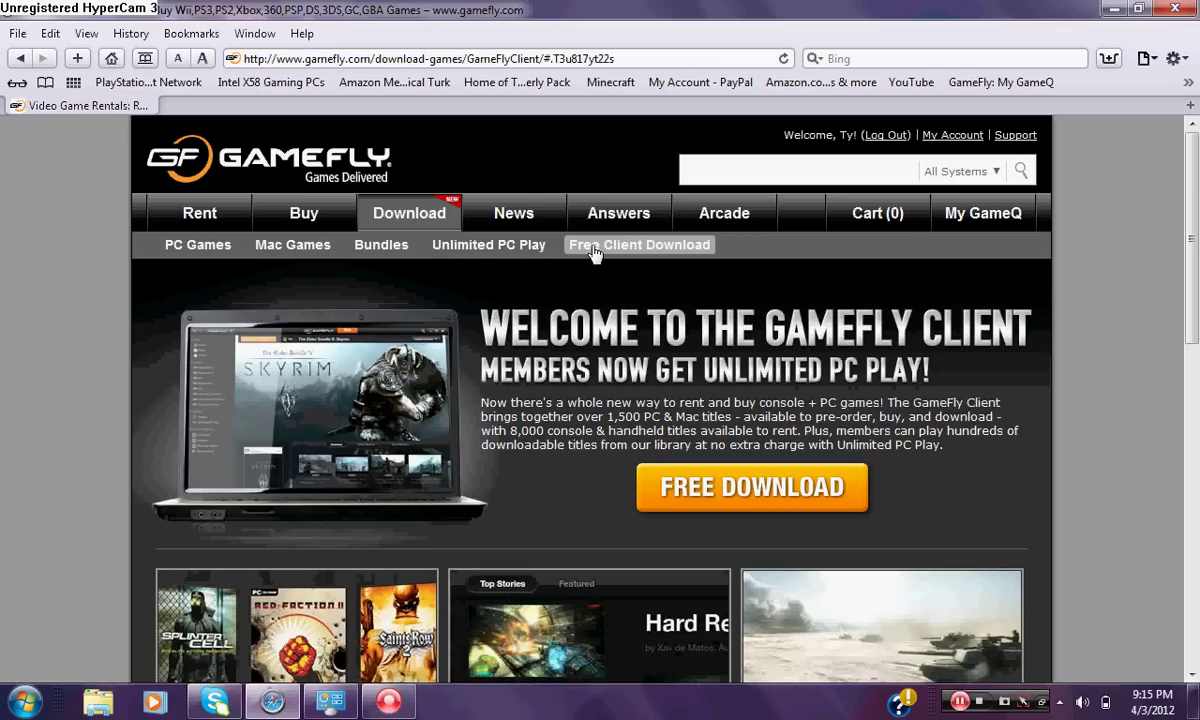
left_click(1079, 212)
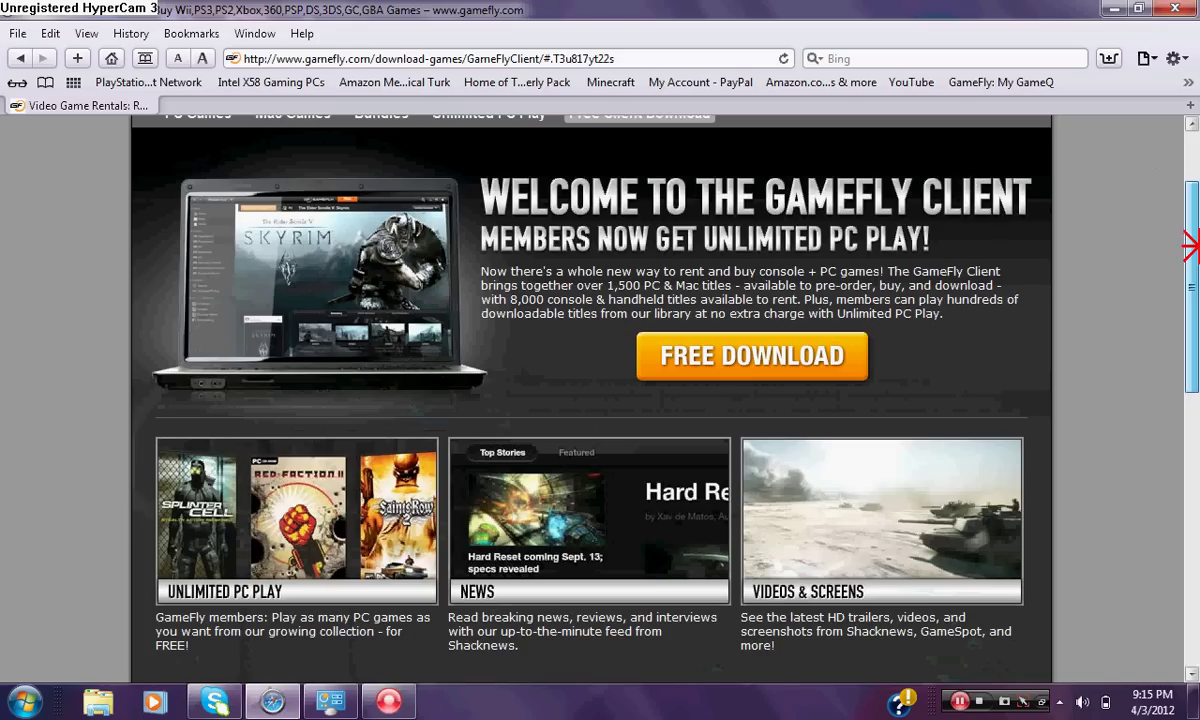
Request the free GameFly client in its PC version and run gamefly_setup.exe
scroll(882, 332, "down", 2)
left_click(789, 356)
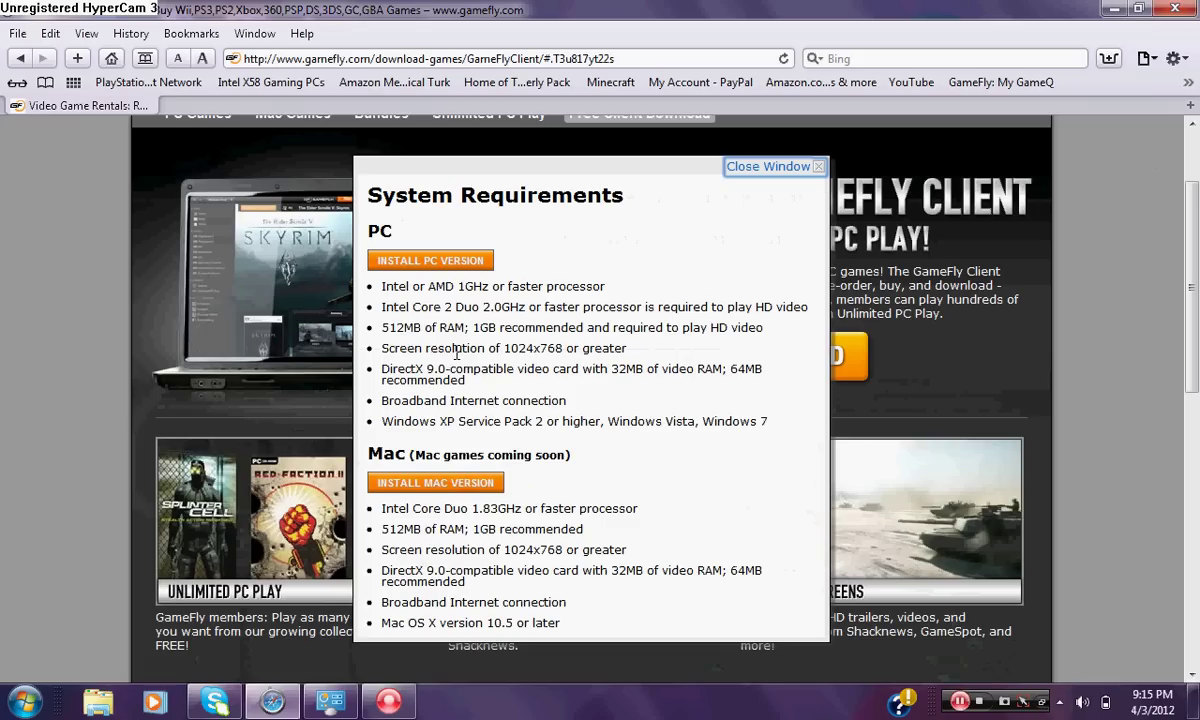
left_click(449, 264)
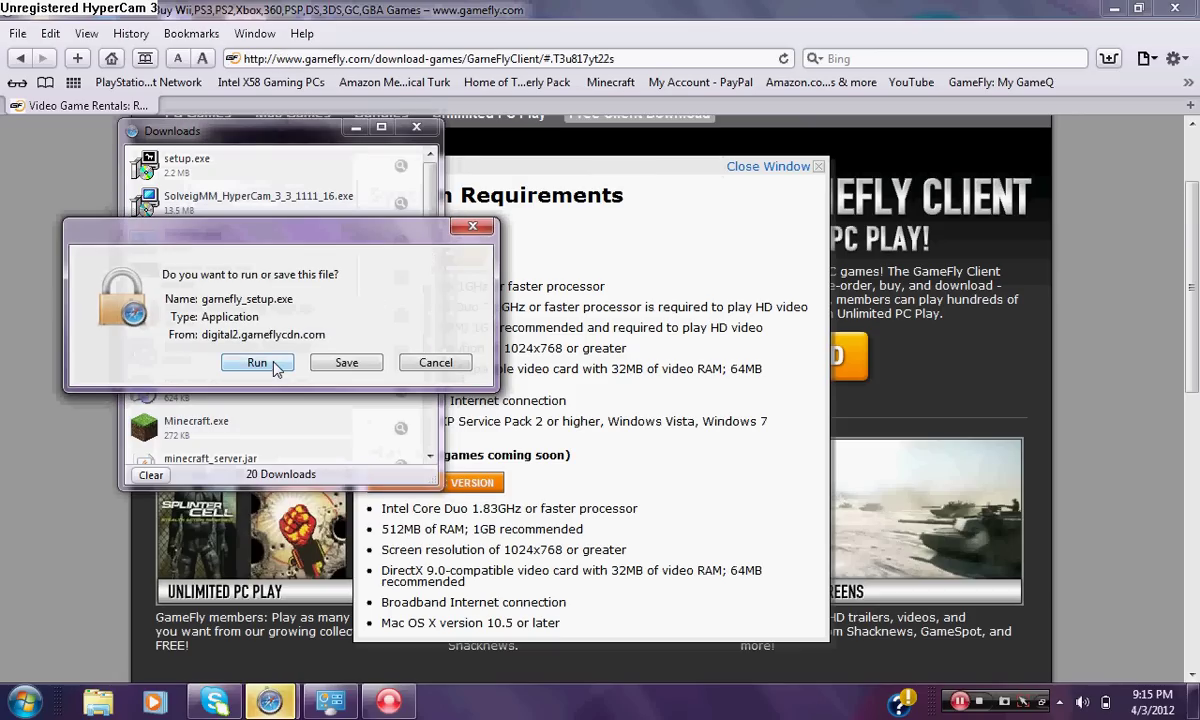
left_click(276, 366)
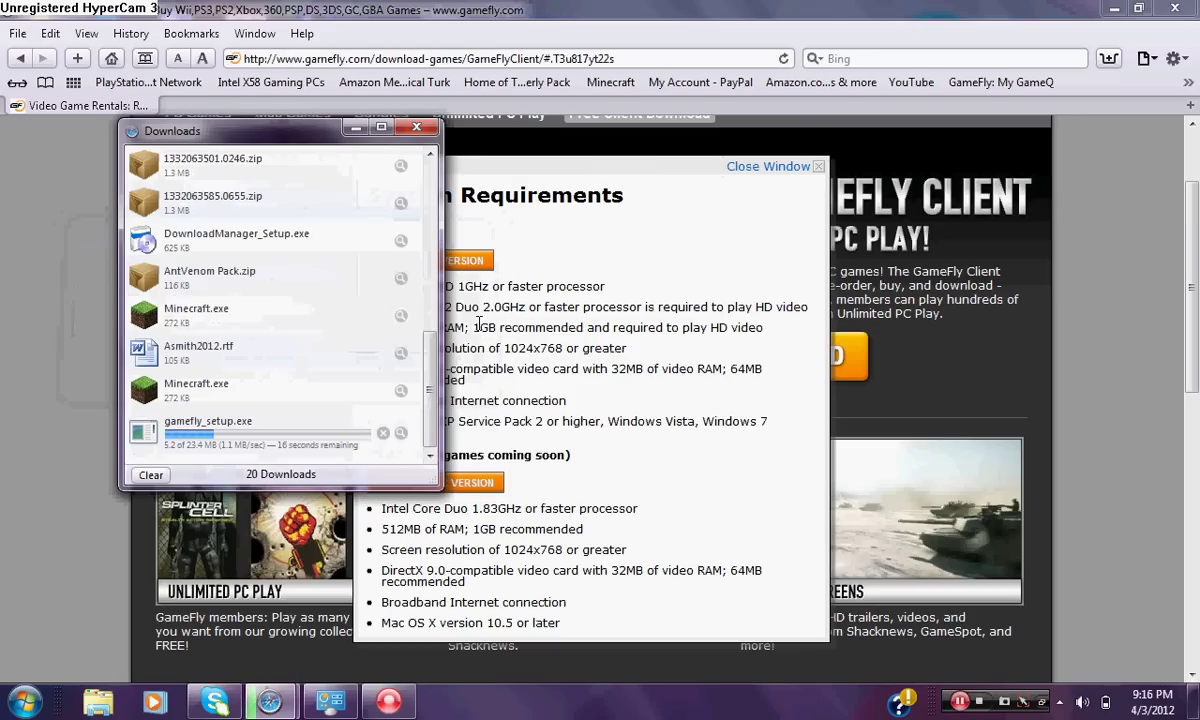
left_click(474, 322)
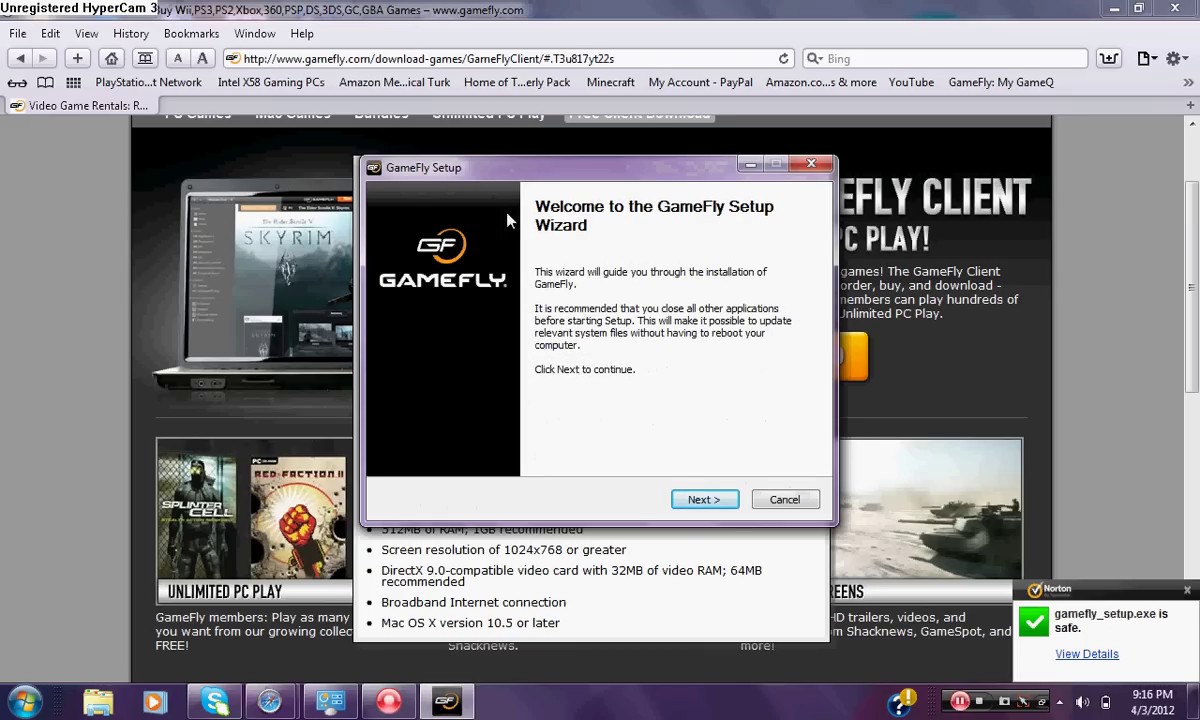
Install GameFly to C:\Program Files (x86)\Gamefly, removing the previous installation's files, and finish with Run GameFly and Create Desktop Shortcut enabled
left_click(702, 496)
left_click(703, 502)
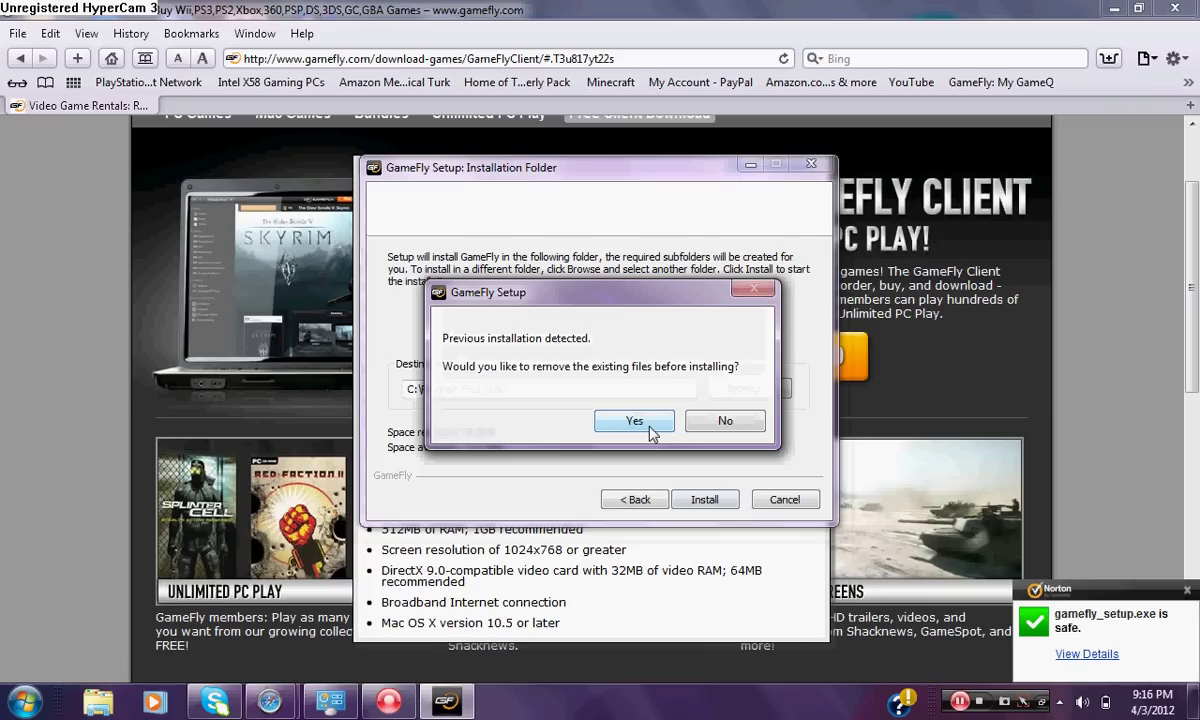
left_click(651, 432)
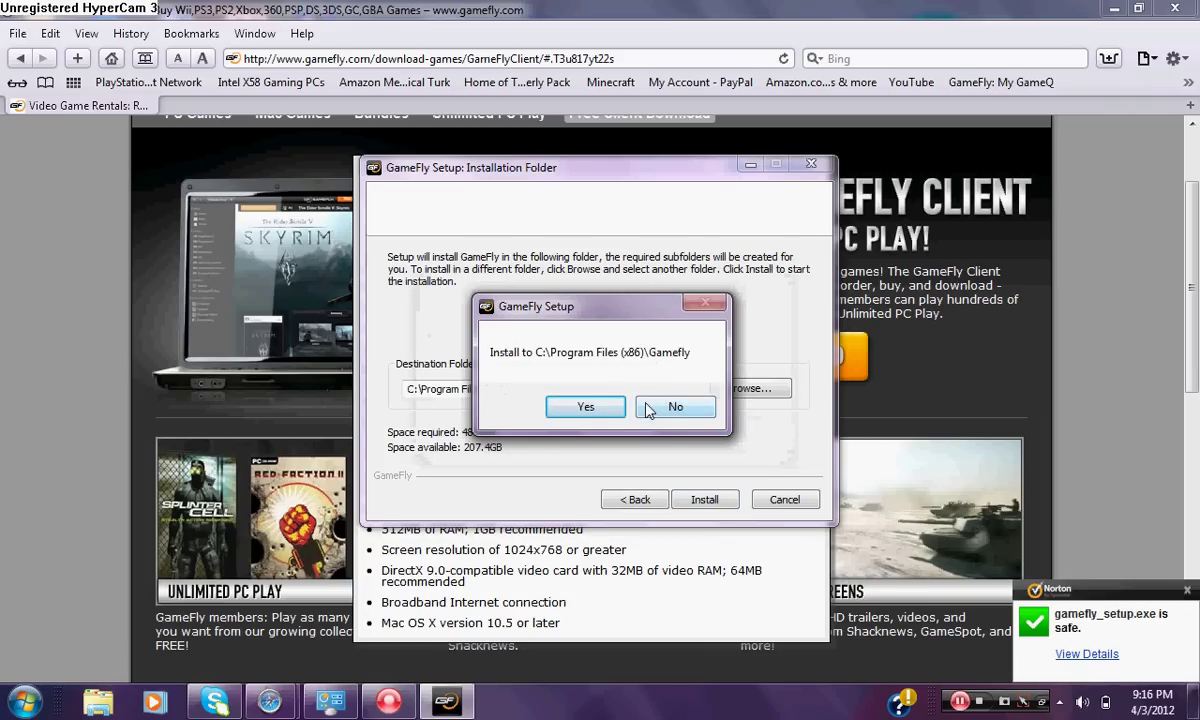
left_click(590, 410)
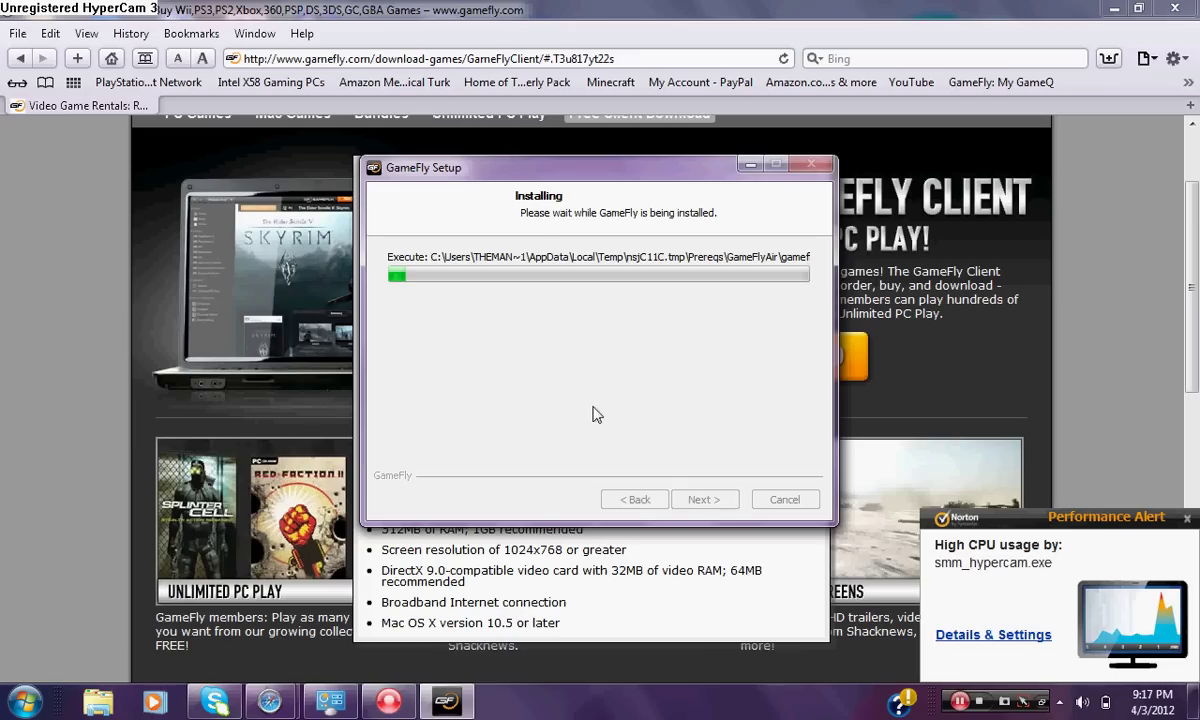
left_click(1187, 520)
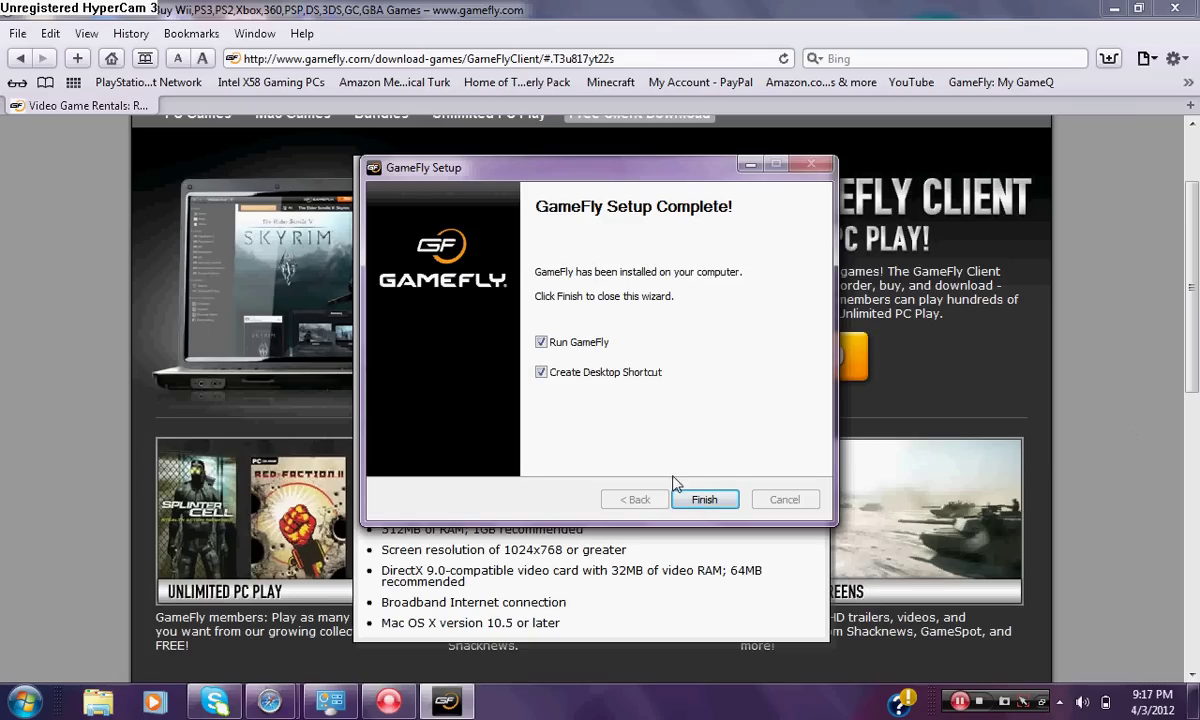
left_click(700, 499)
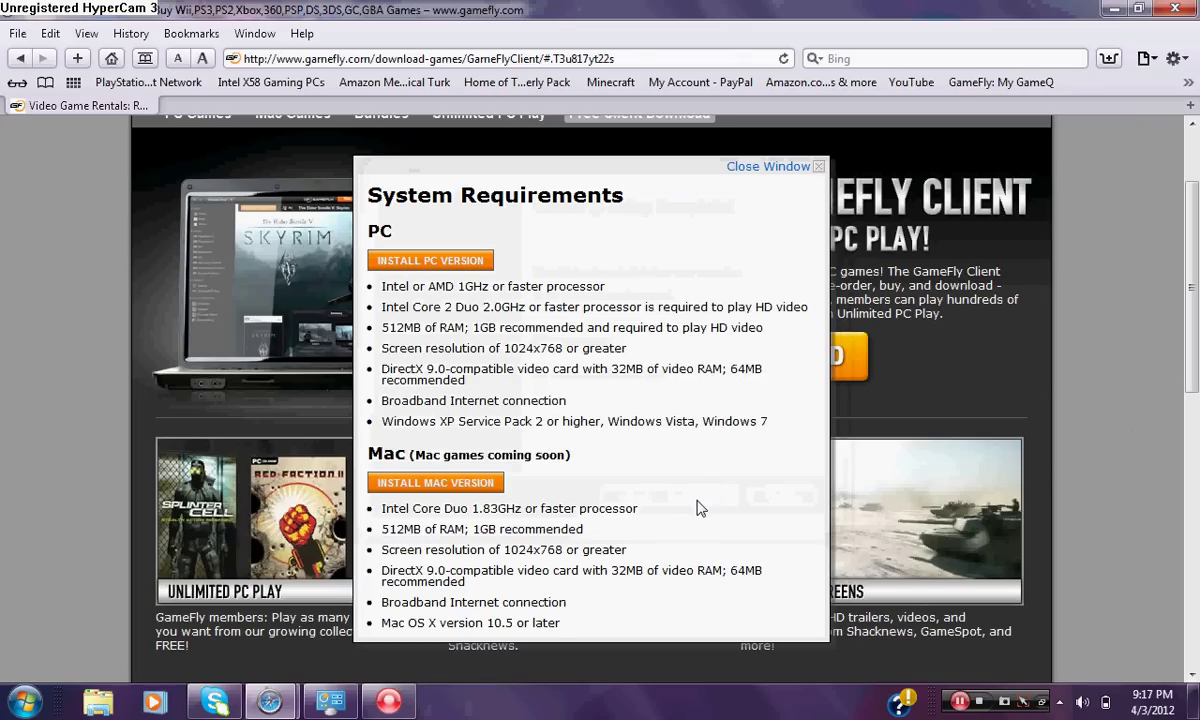
Clear the browser and Downloads windows out of the way and install the required GameFly update, replacing the installed version with 1.0.1646
left_click(1108, 12)
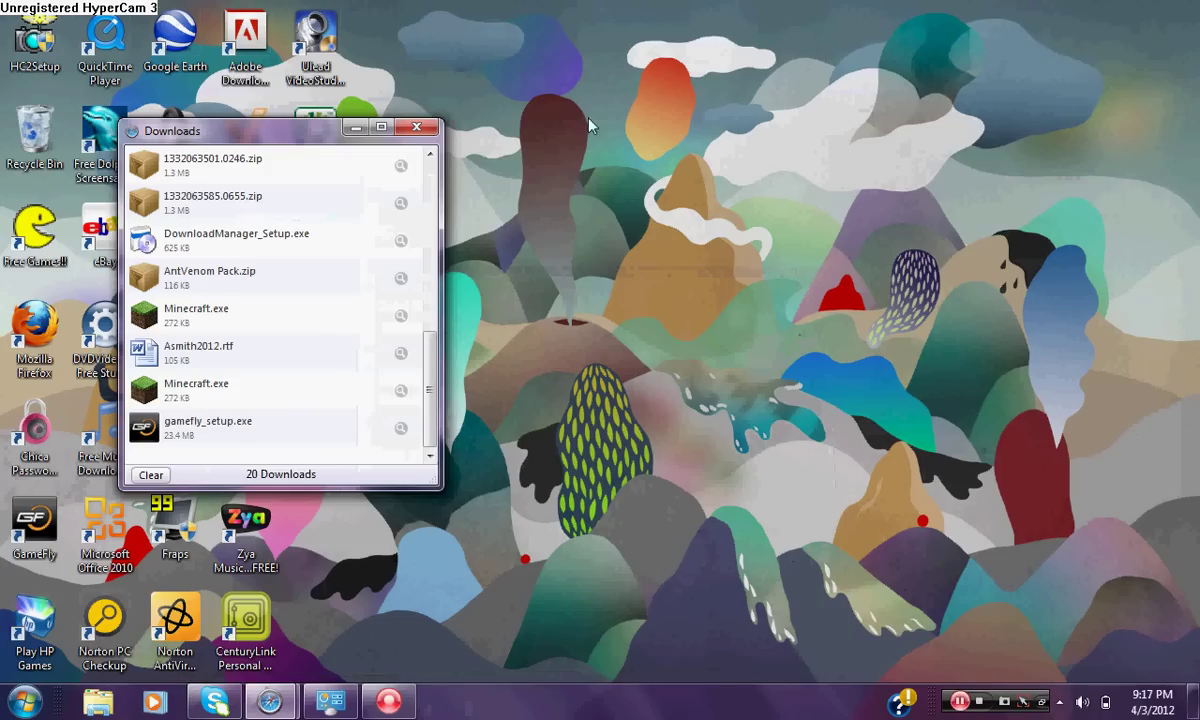
left_click(416, 127)
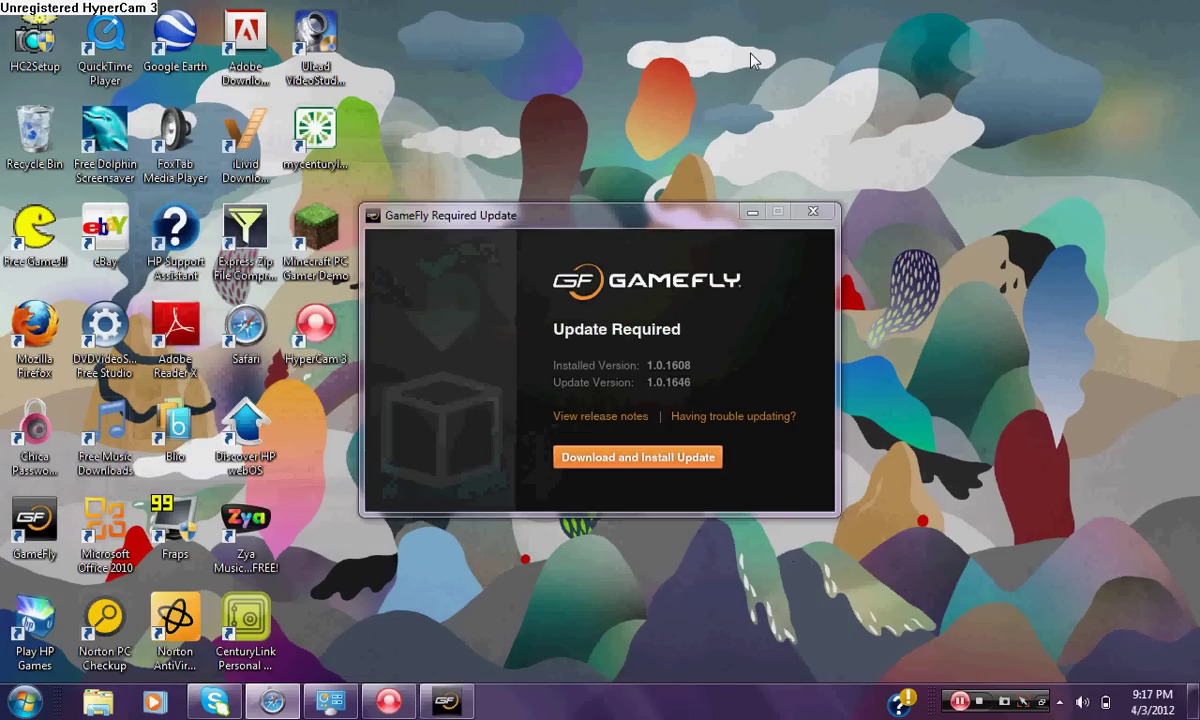
left_click(657, 458)
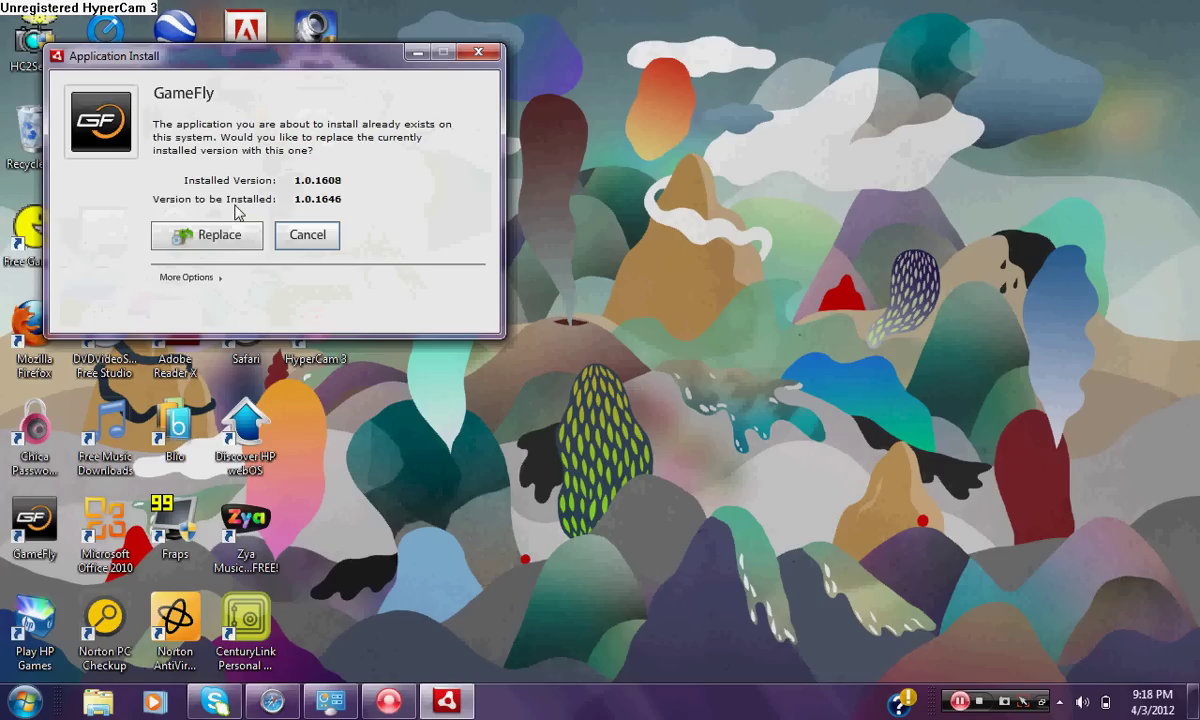
left_click(235, 238)
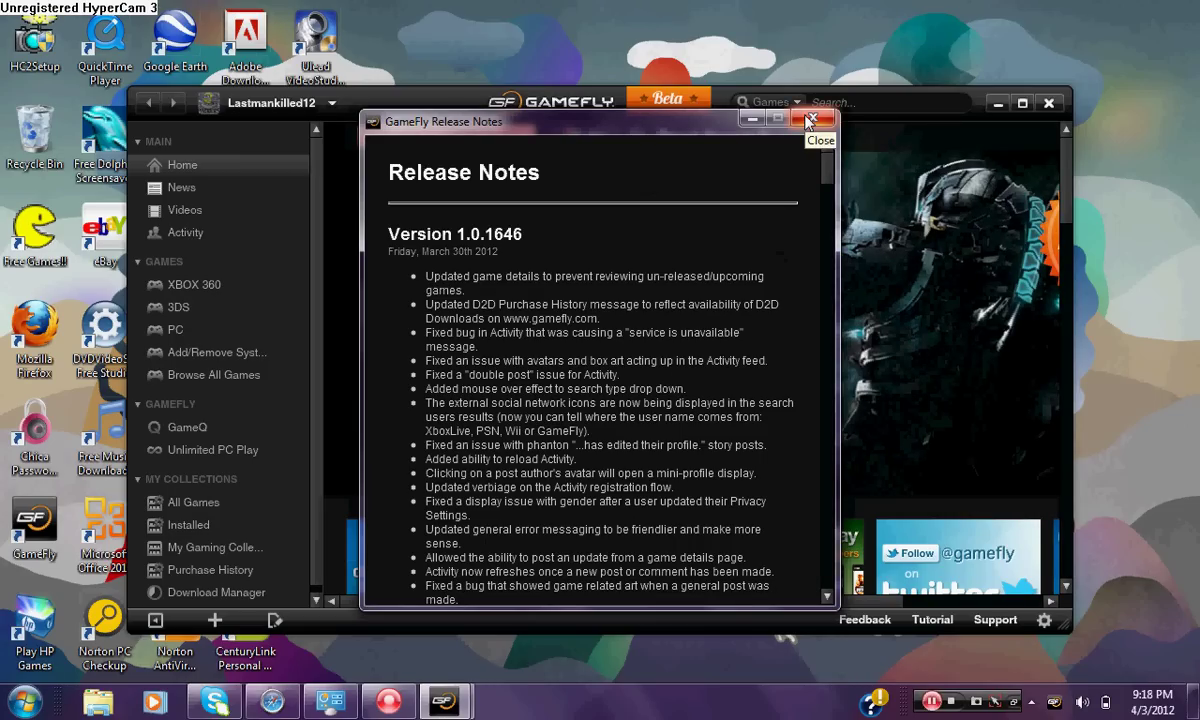
Skim the GameFly release notes, postpone the Adobe AIR update, and close the notes
left_click(823, 176)
left_click_drag(826, 182, 836, 303)
scroll(740, 222, "down", 4)
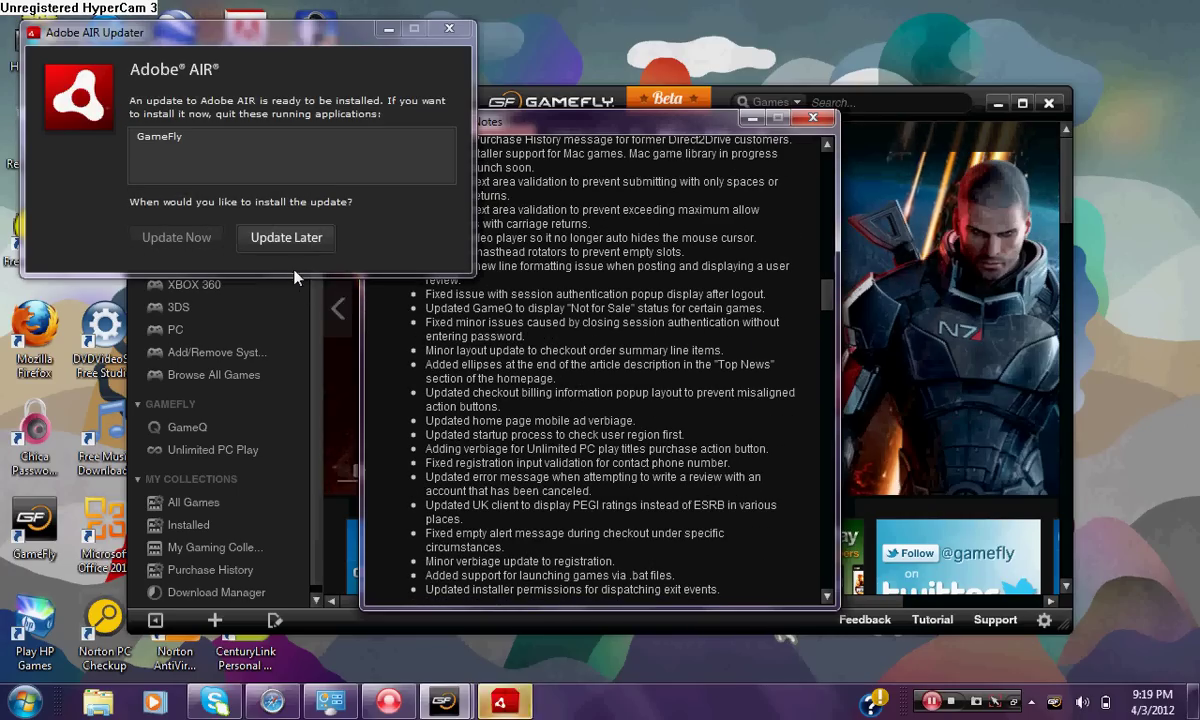
left_click(284, 237)
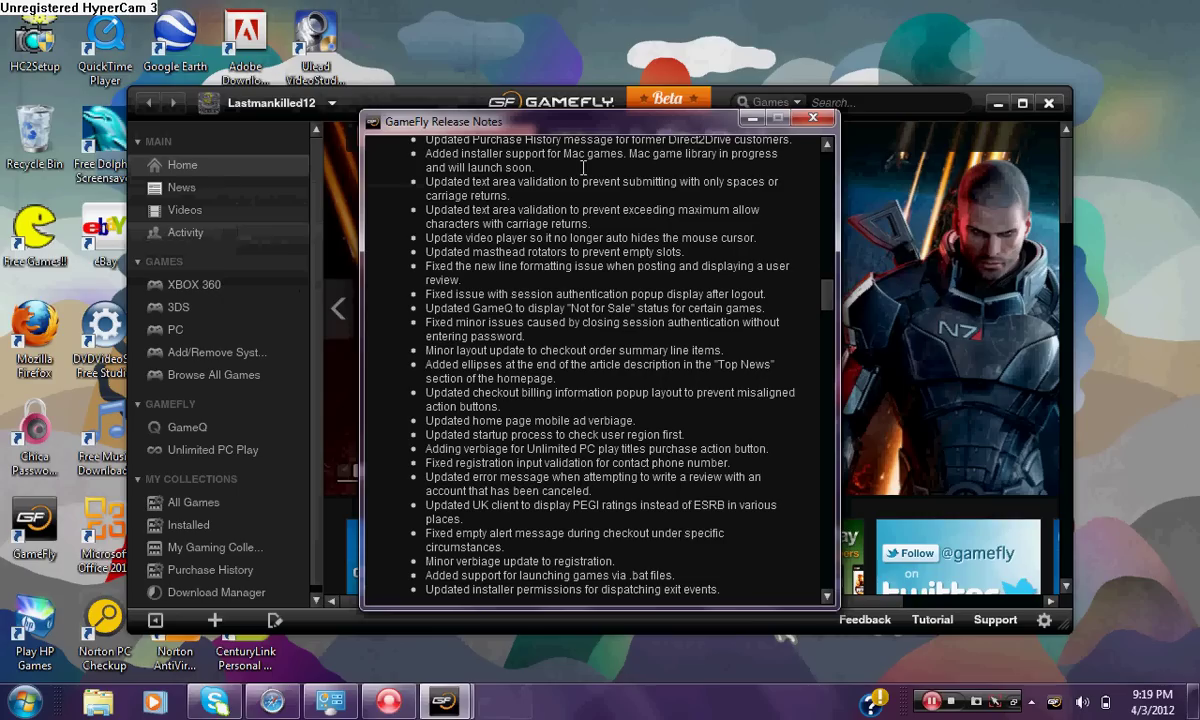
left_click_drag(828, 298, 828, 354)
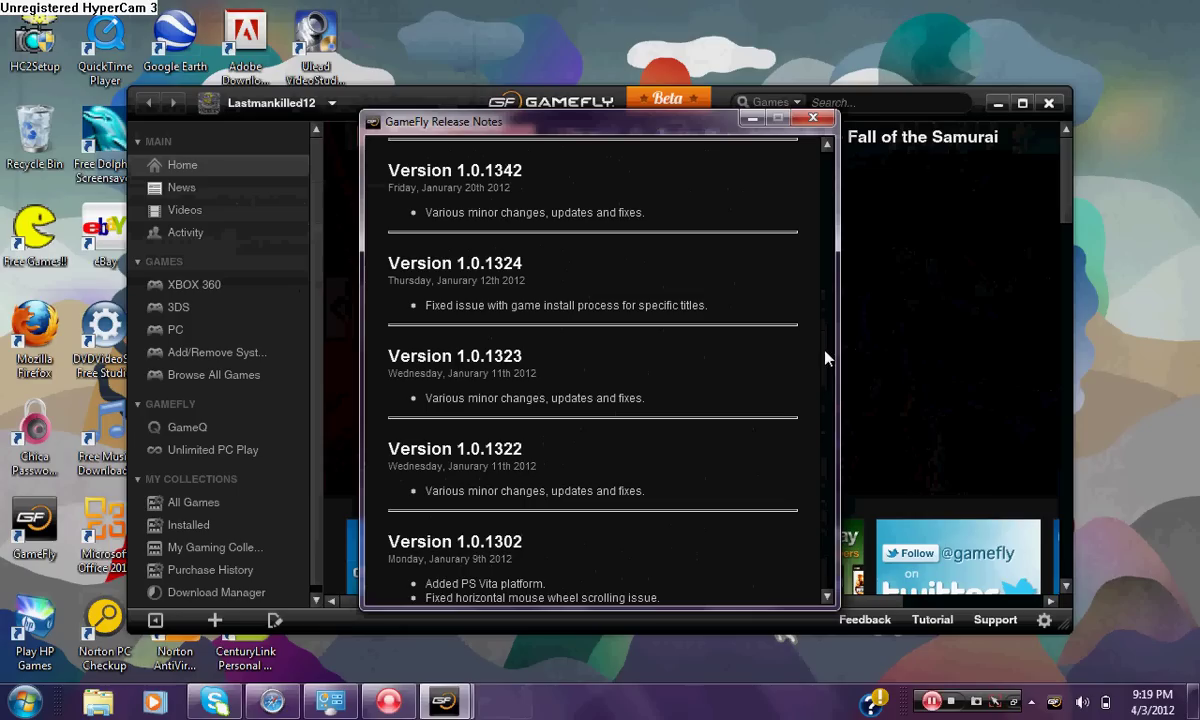
left_click_drag(812, 228, 825, 172)
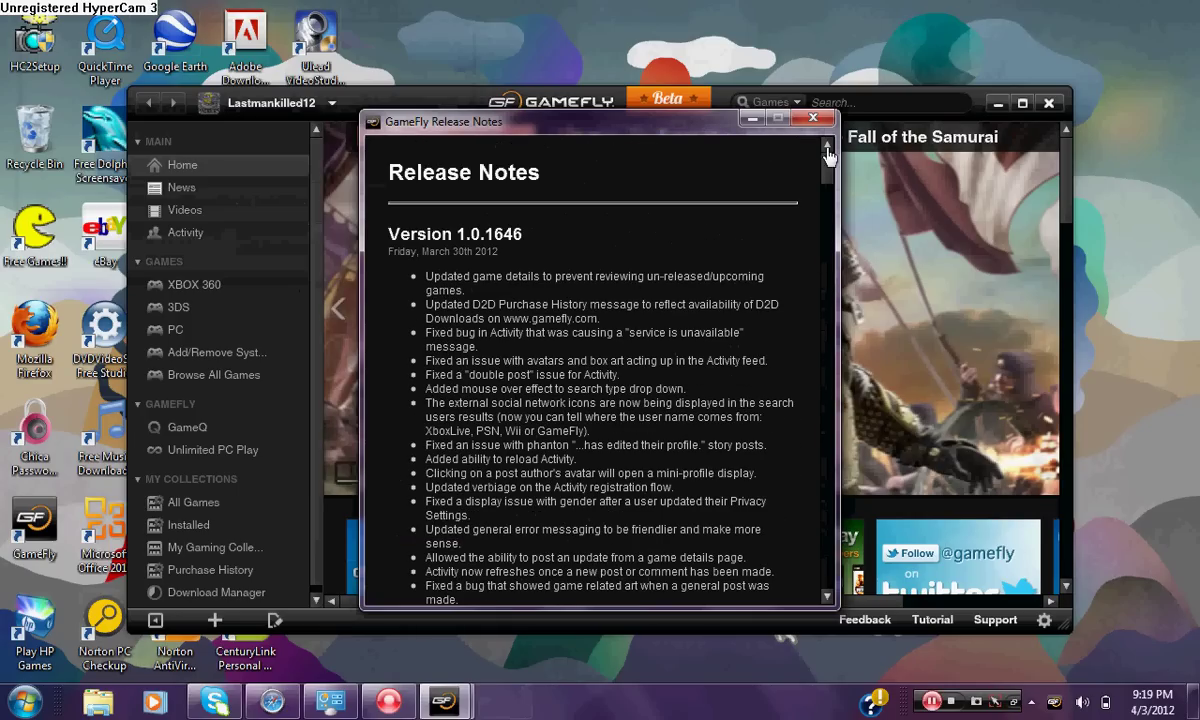
left_click(813, 118)
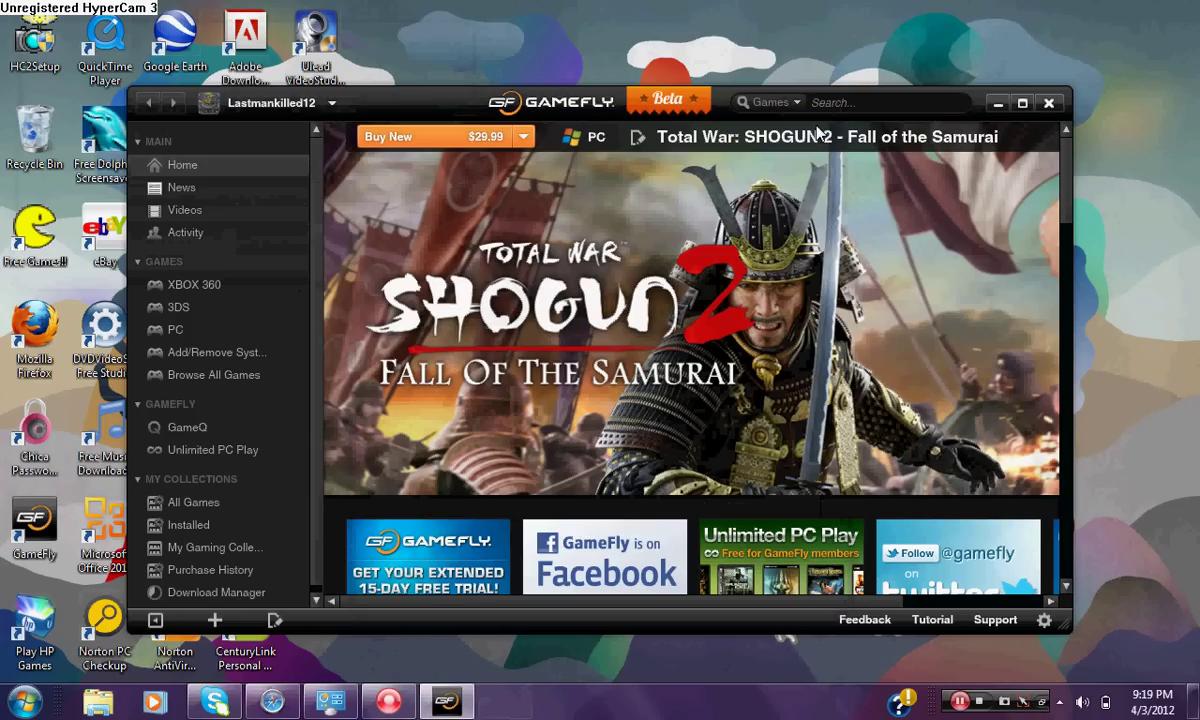
Maximize the GameFly client and look through the Unlimited PC Play games down to the end of the first page
left_click(1022, 104)
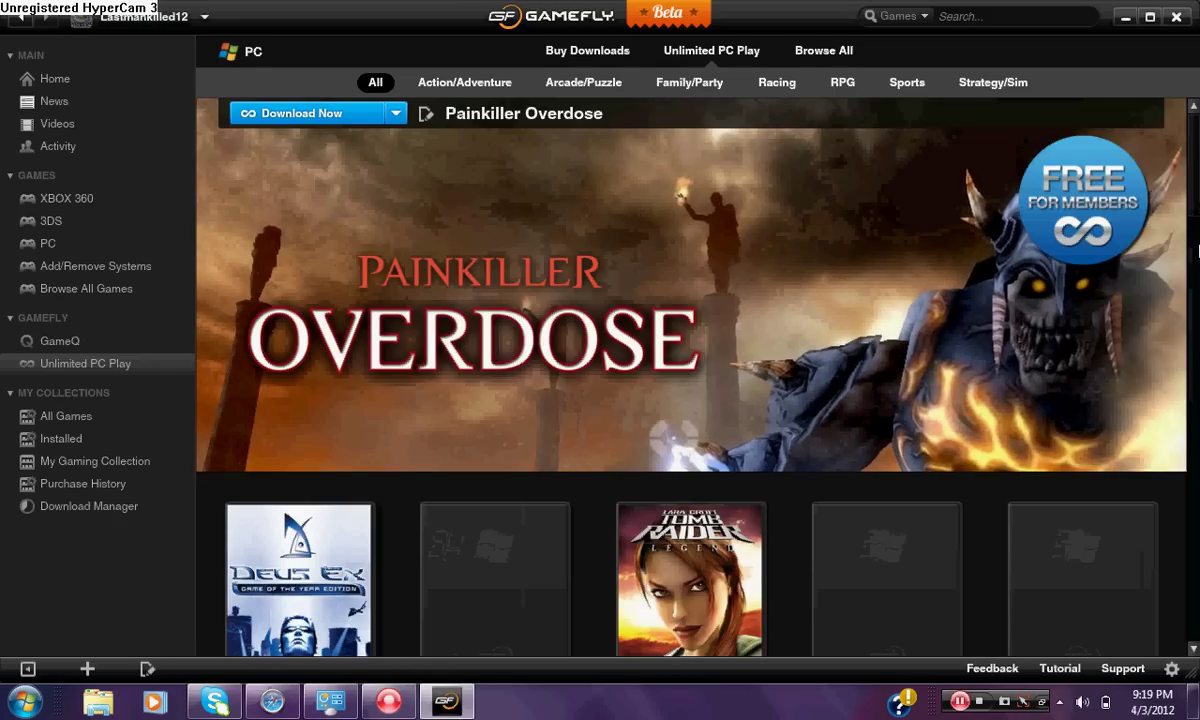
scroll(1195, 245, "down", 6)
scroll(1197, 245, "up", 6)
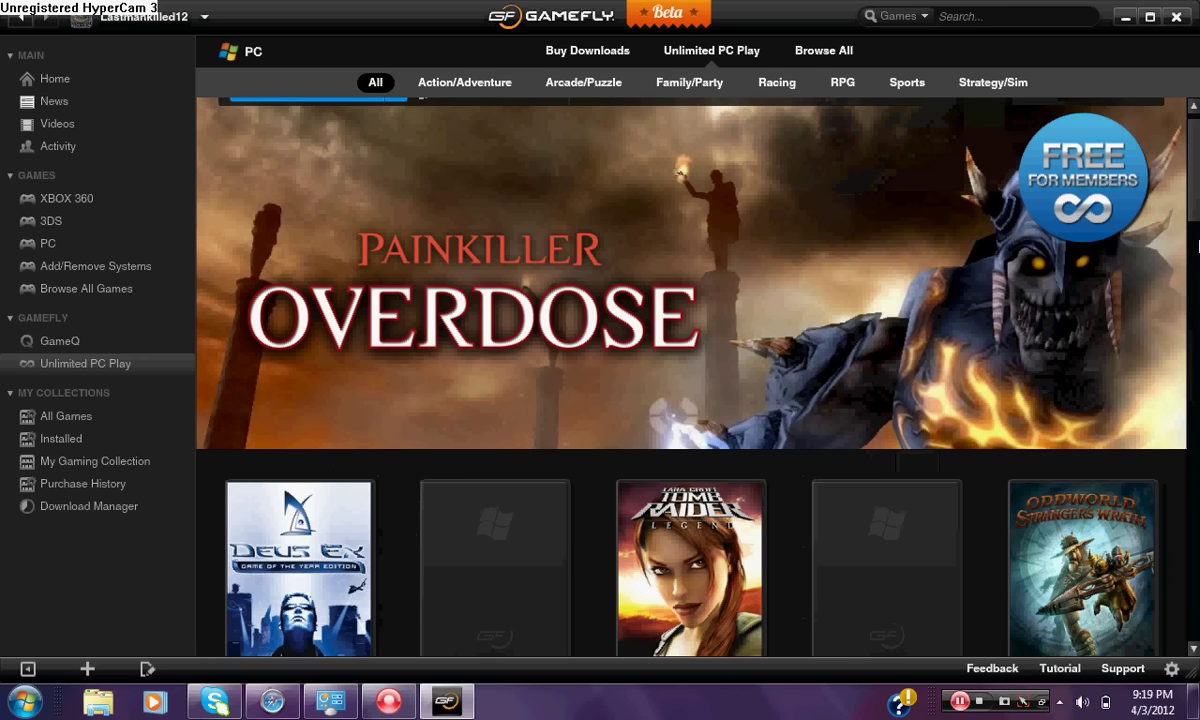
scroll(1192, 260, "down", 3)
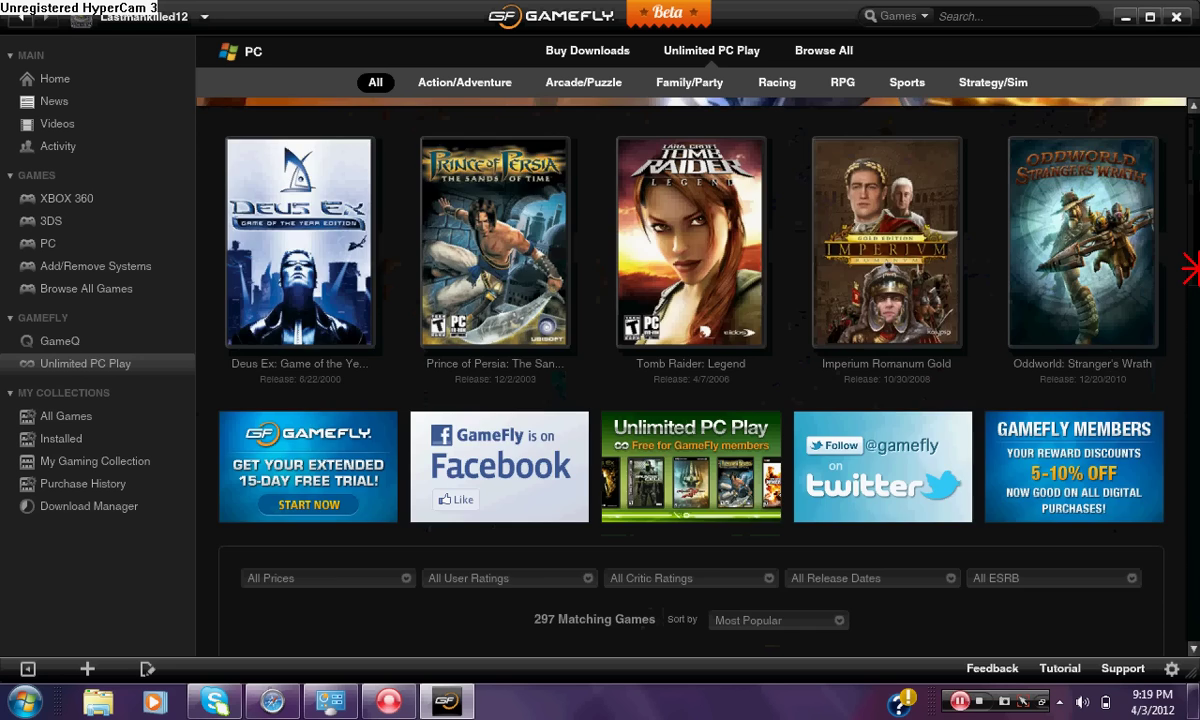
scroll(1190, 268, "down", 3)
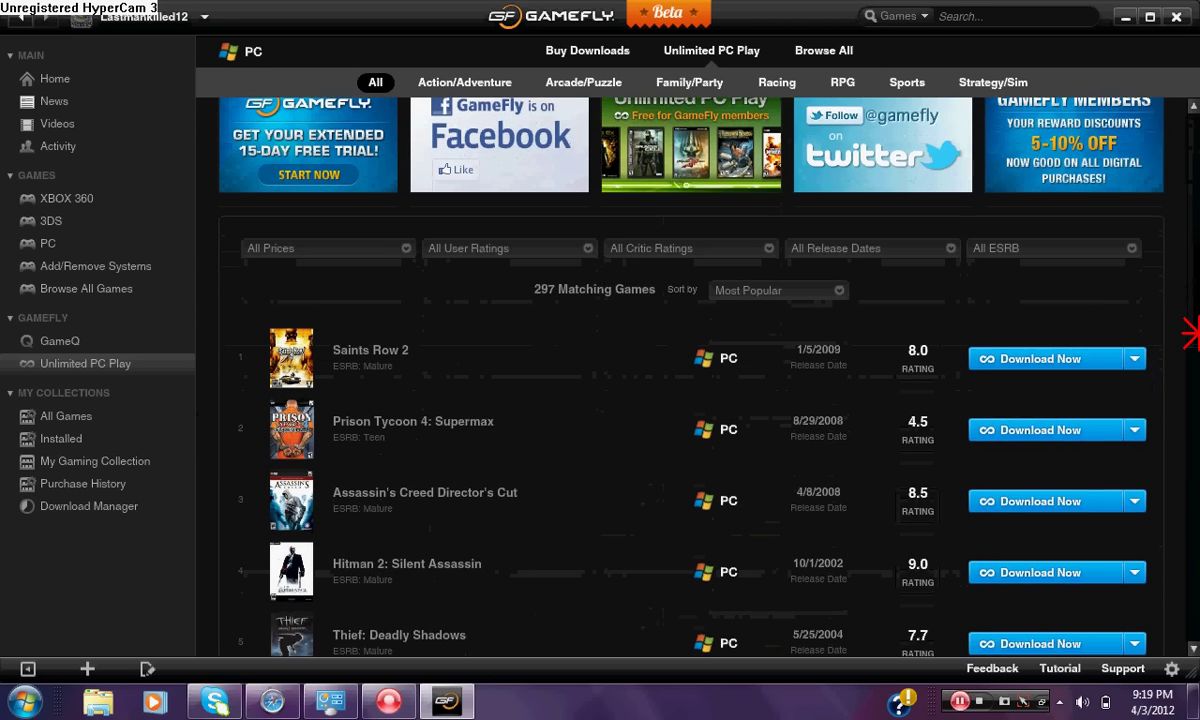
scroll(1190, 335, "down", 2)
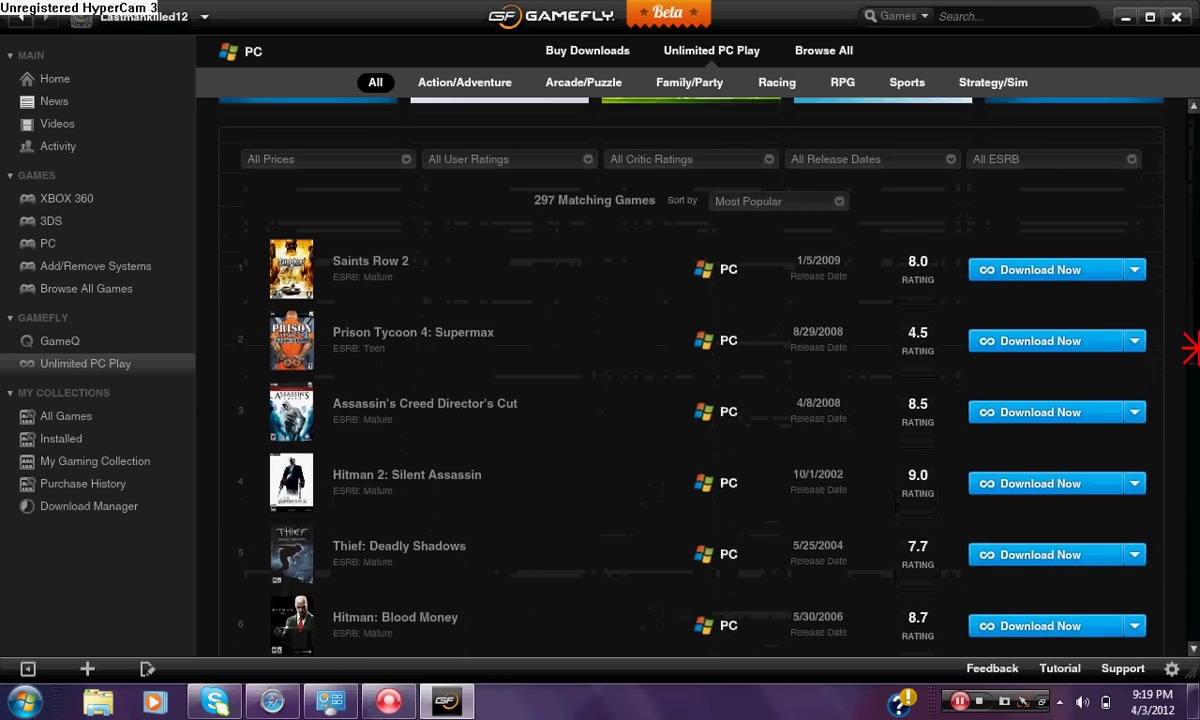
scroll(1190, 348, "down", 1)
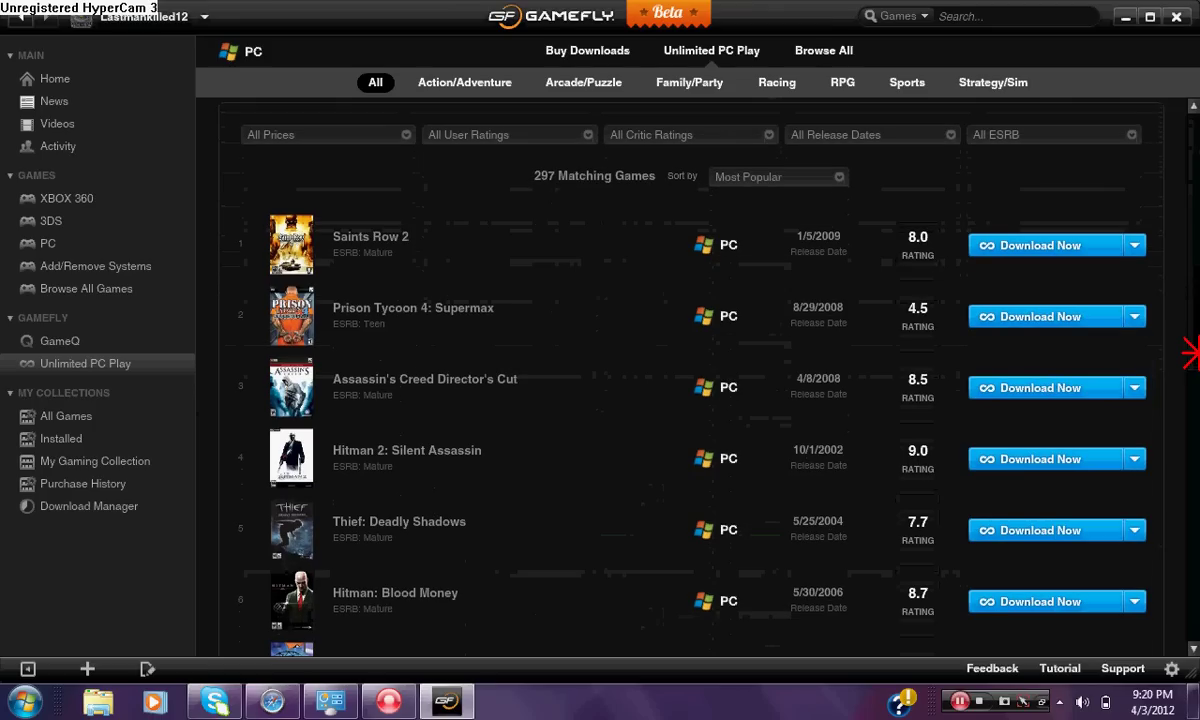
scroll(1190, 352, "down", 5)
scroll(1190, 405, "down", 8)
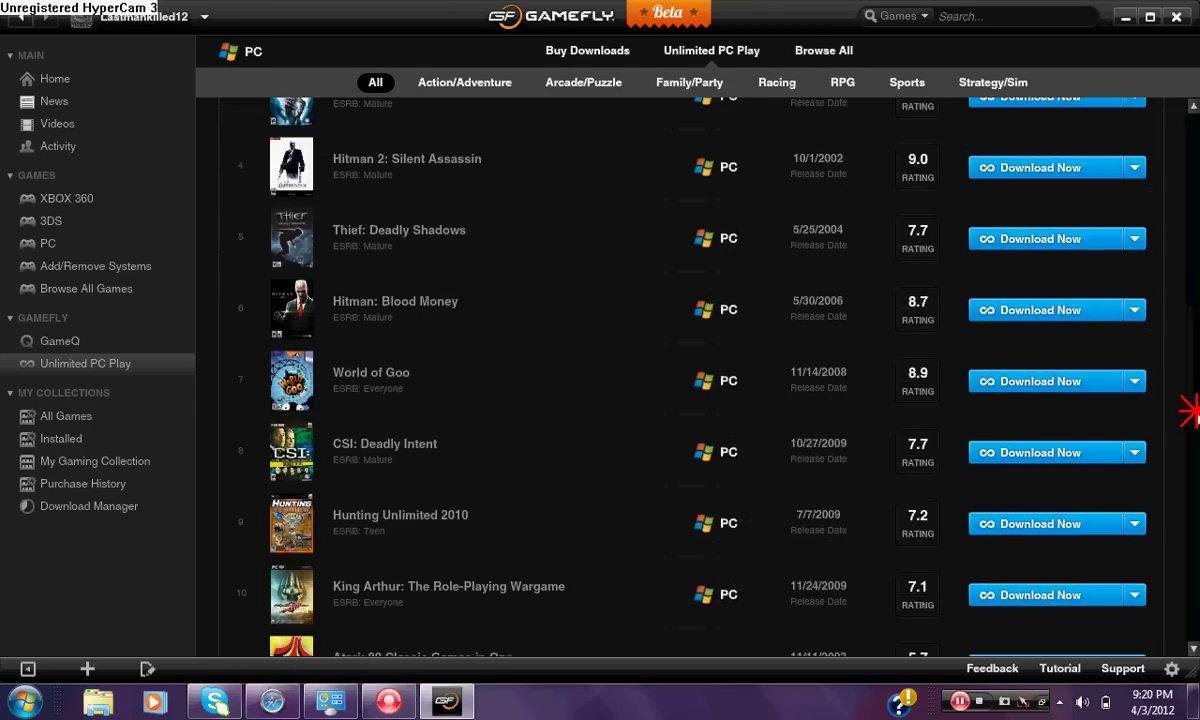
scroll(1190, 475, "down", 5)
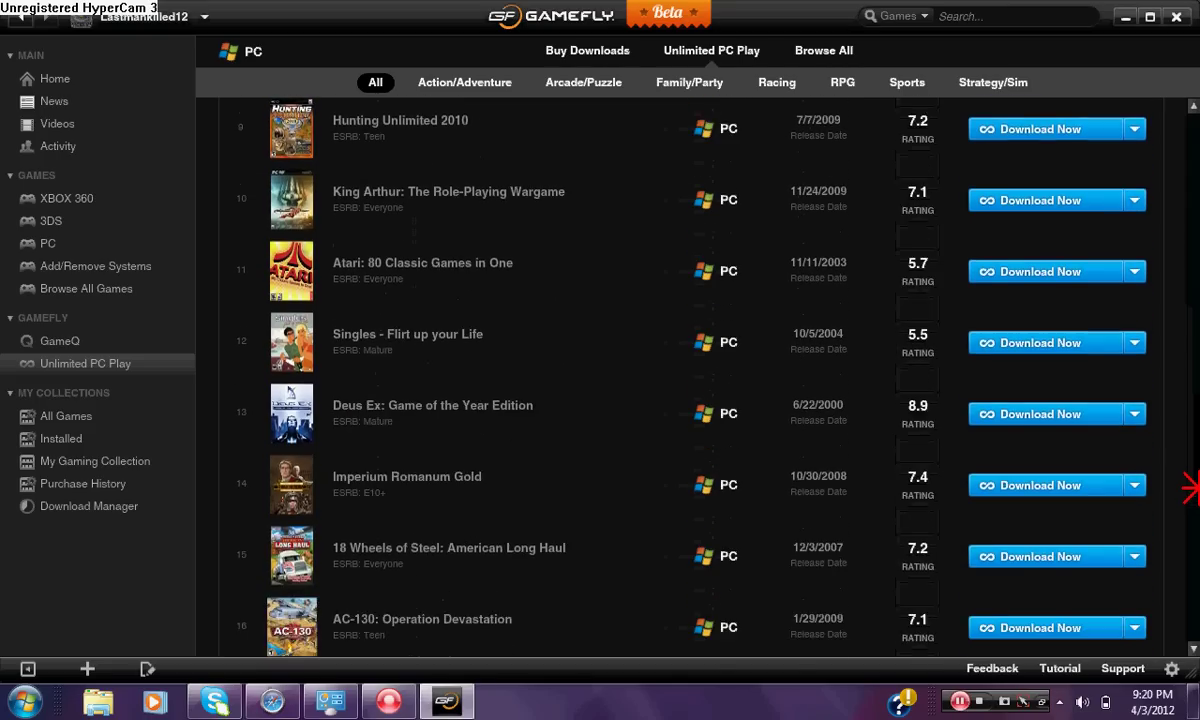
scroll(1190, 505, "down", 8)
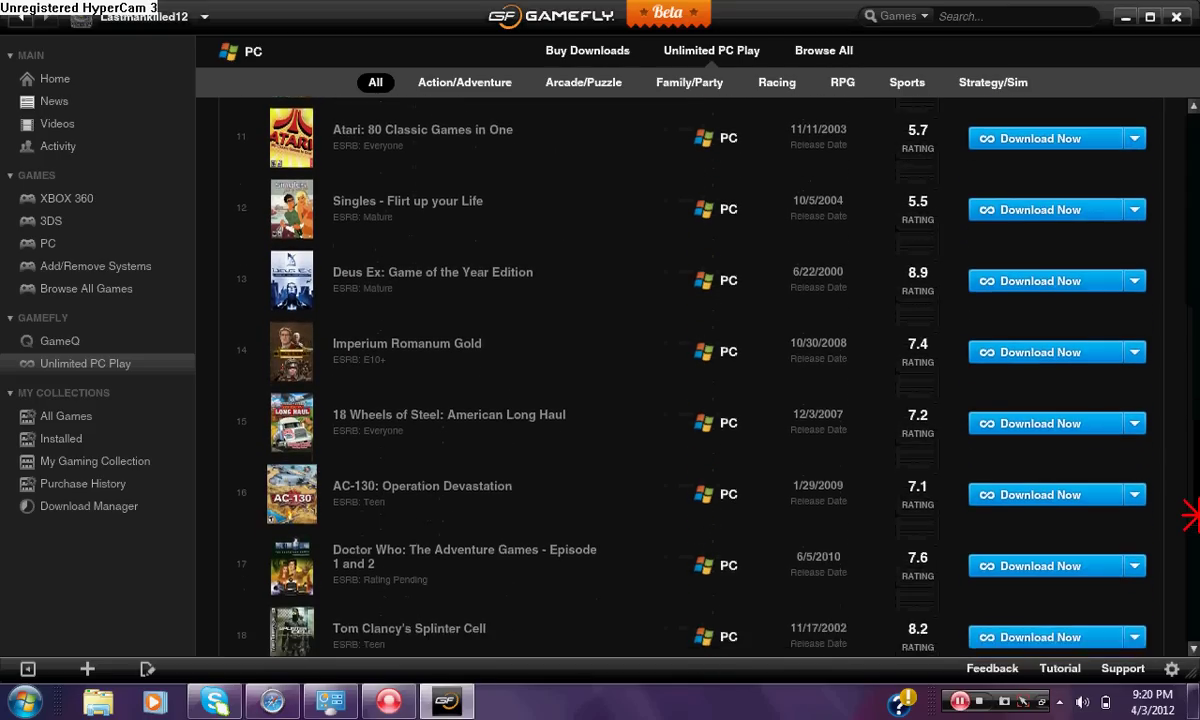
scroll(1190, 600, "down", 8)
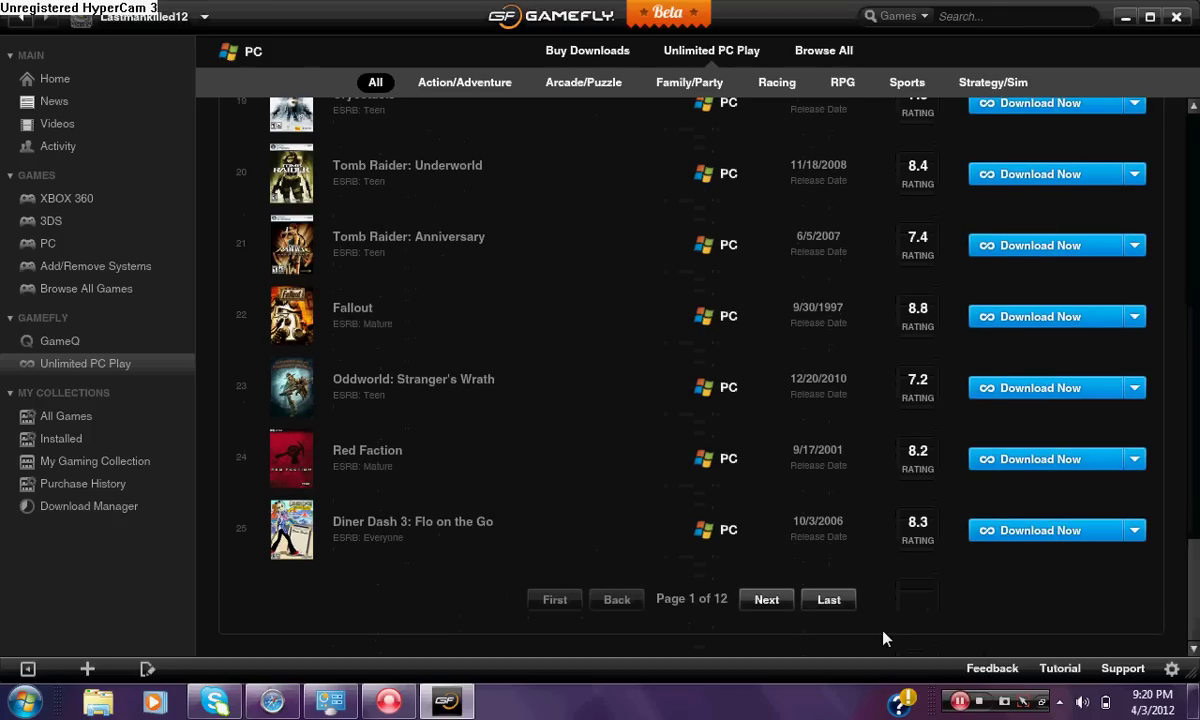
Start downloading Saints Row 2 from the Unlimited PC Play list and check its additional download options
left_click(1190, 592)
left_click_drag(1190, 592, 1190, 228)
left_click_drag(1190, 280, 1190, 356)
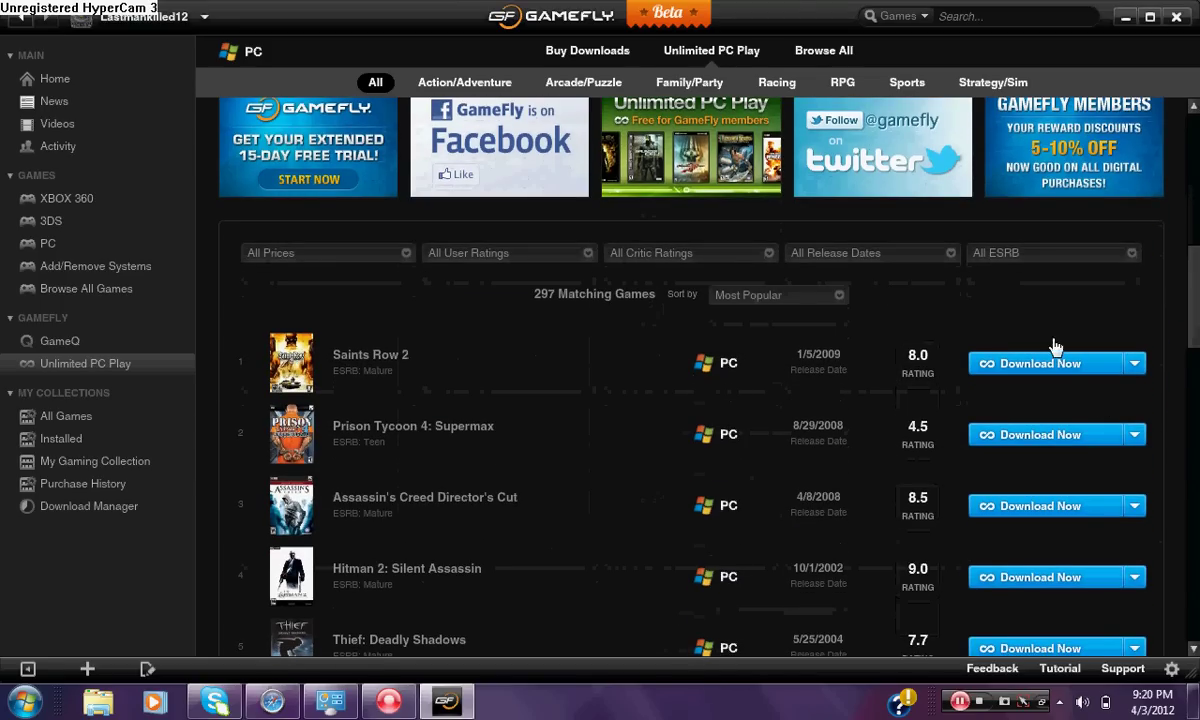
left_click(1043, 368)
left_click(1137, 369)
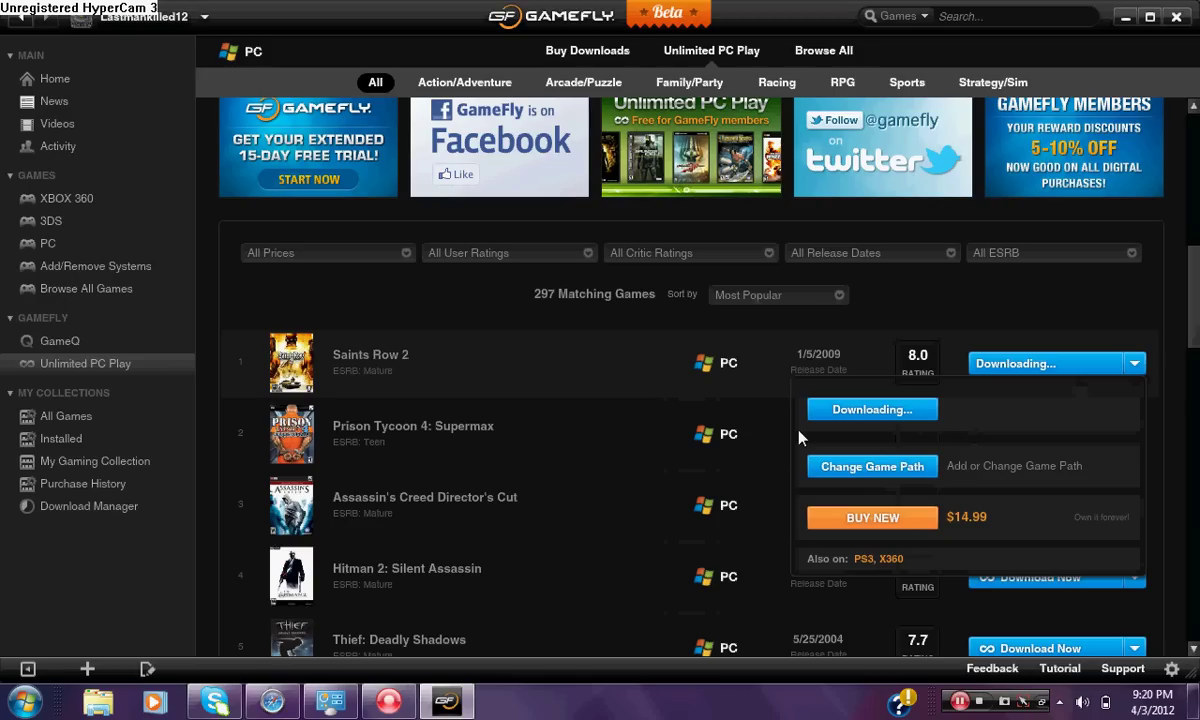
left_click(1174, 296)
left_click(1136, 356)
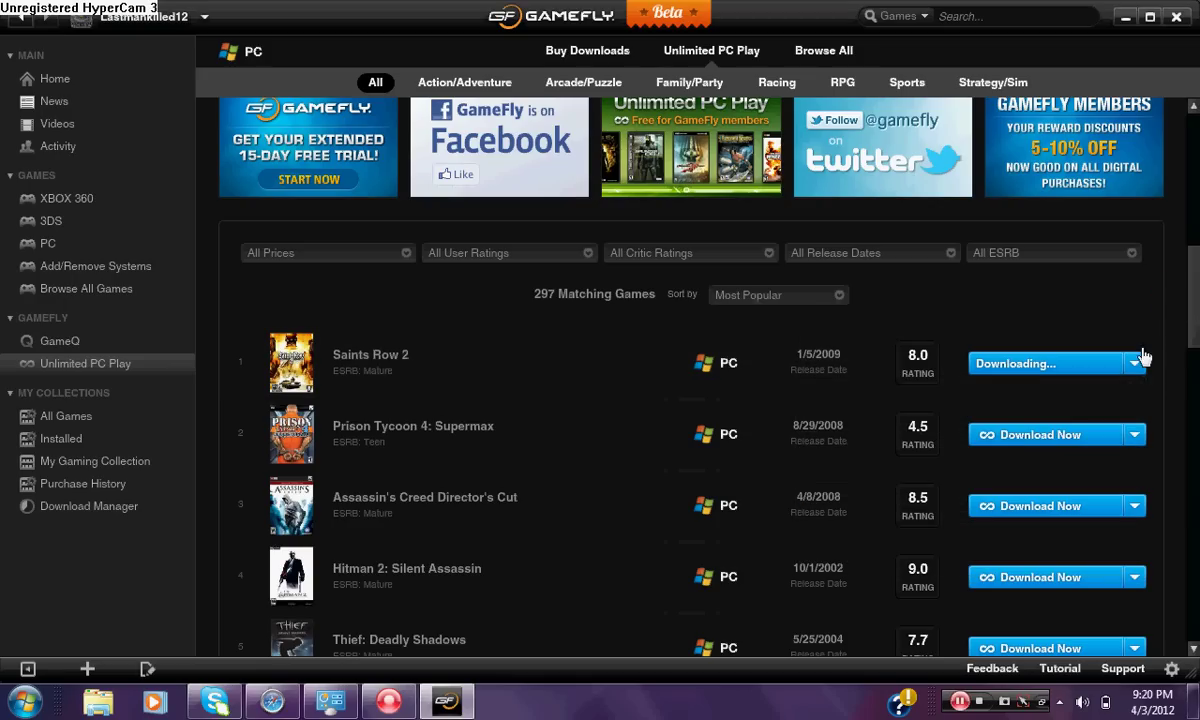